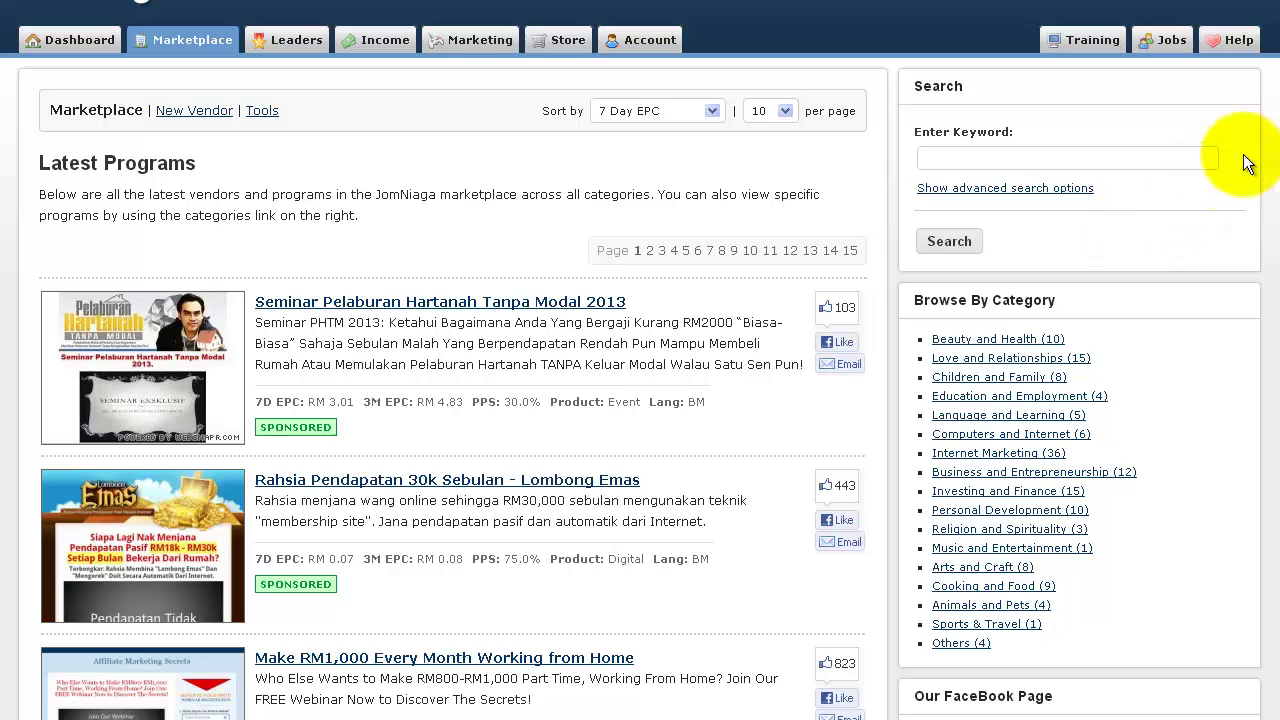
Like the Seminar Pelaburan Hartanah Tanpa Modal 2013 program to bring up its sharing box
scroll(1270, 140, "up", 1)
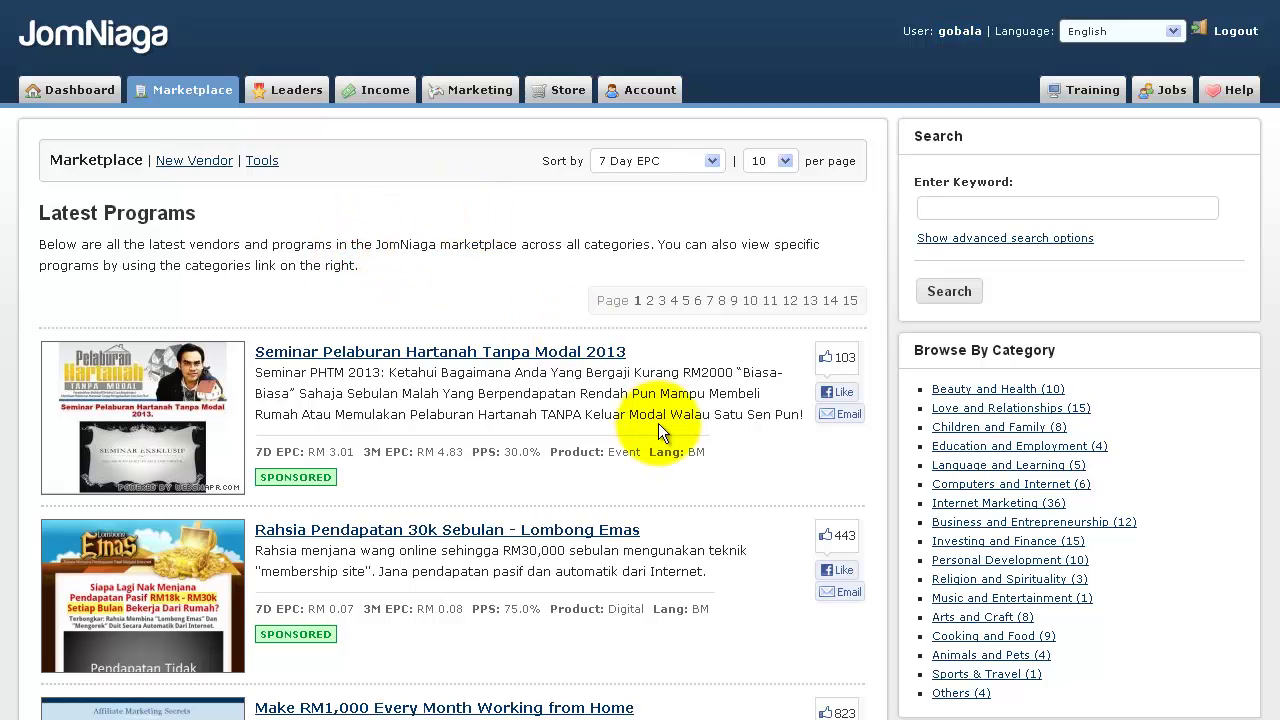
scroll(658, 423, "down", 8)
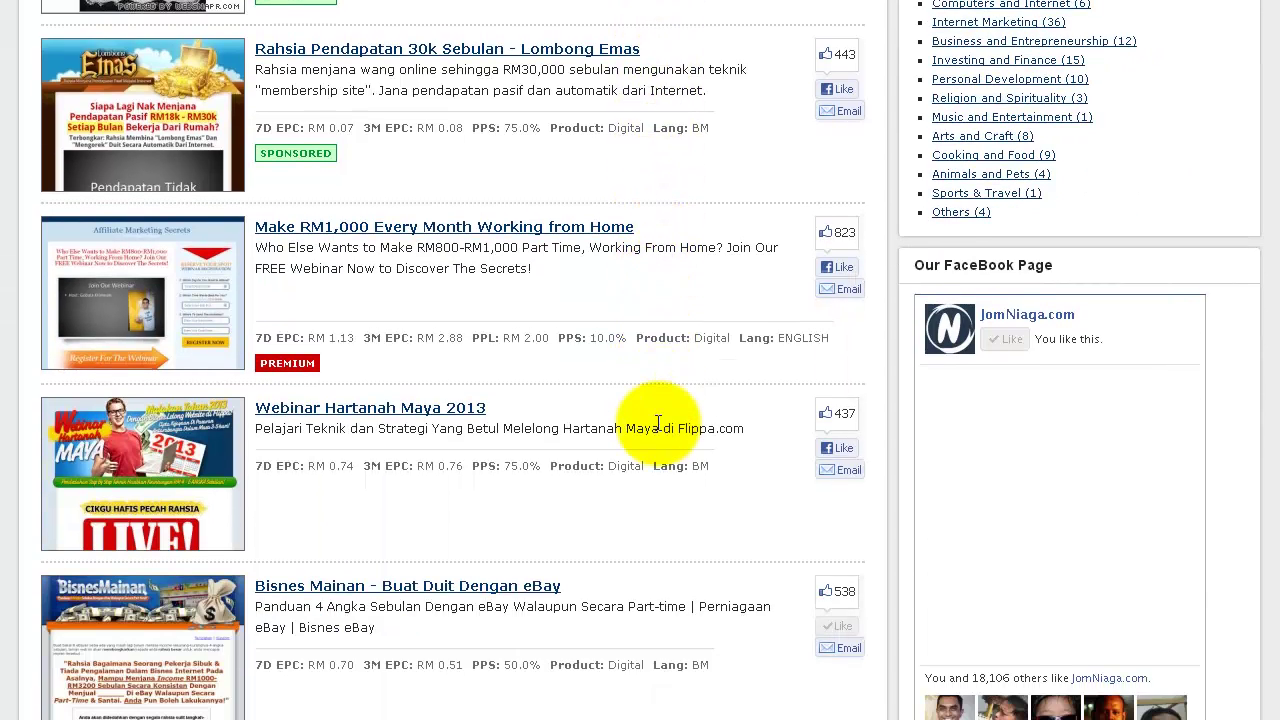
scroll(658, 423, "up", 6)
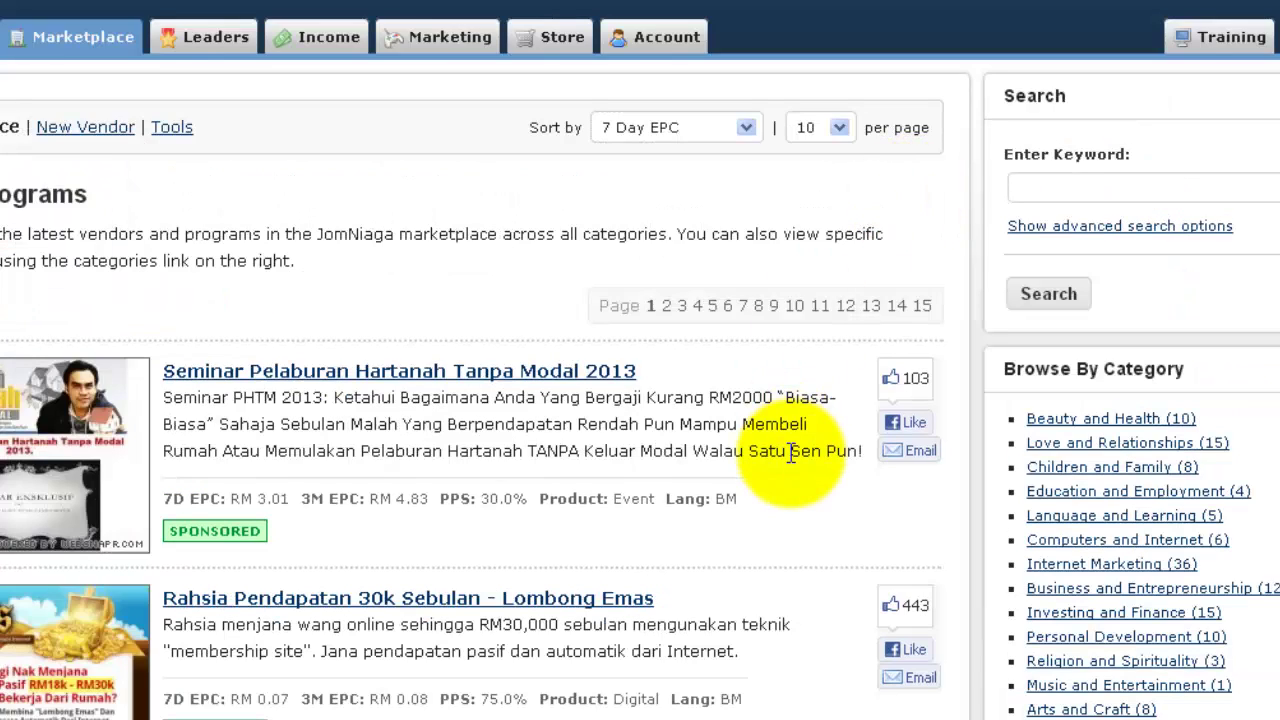
left_click(893, 425)
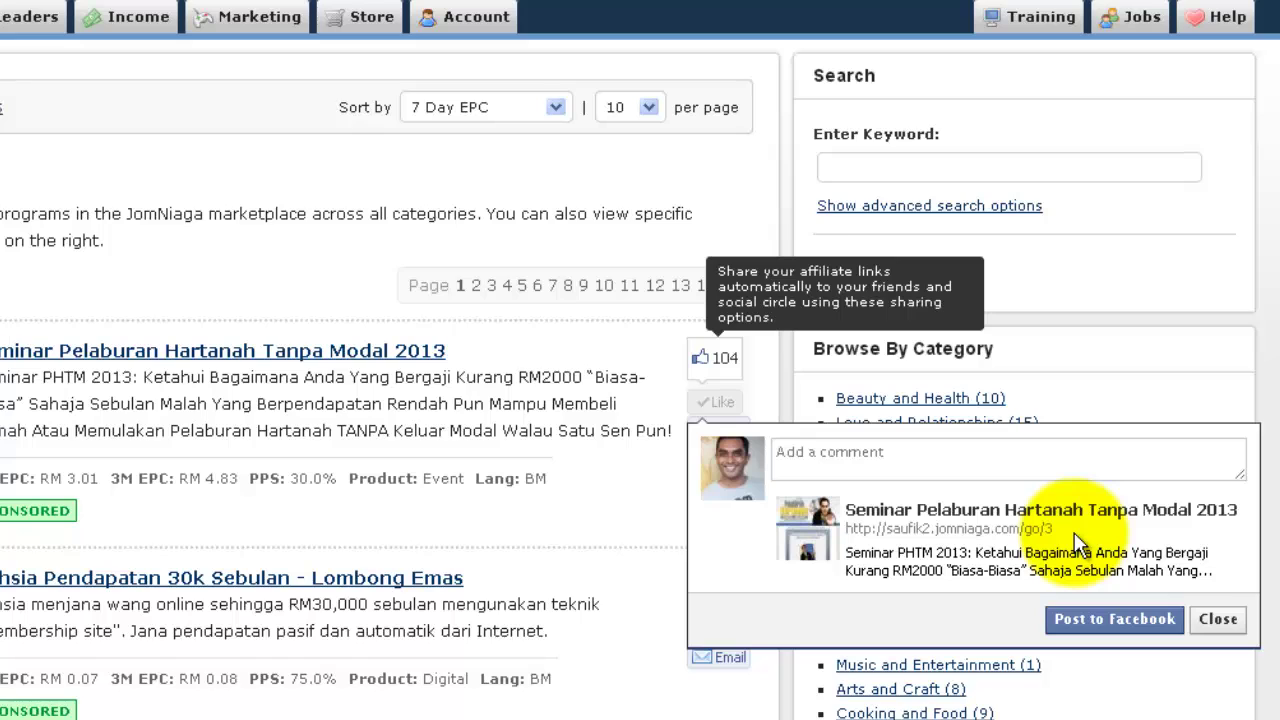
Post the program to Facebook with the comment 'For anyone interested in real estate!'
left_click(818, 456)
type("For anyone ")
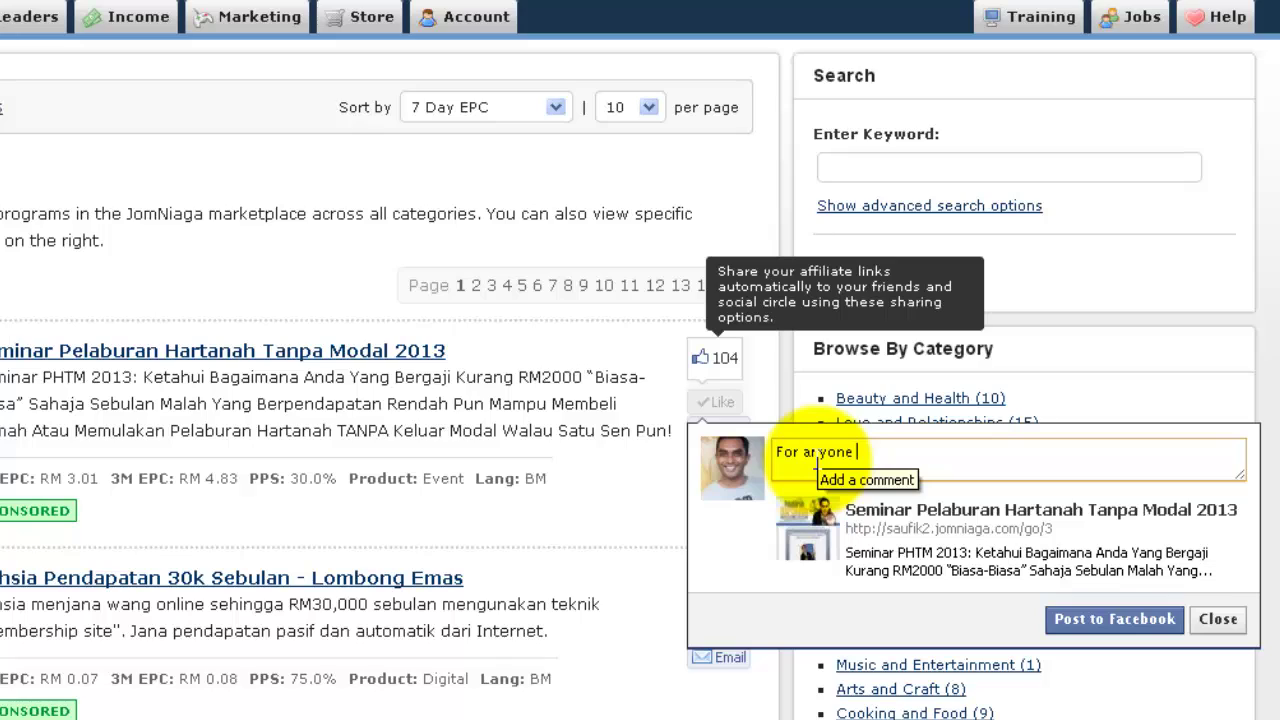
type("interested in real estate!")
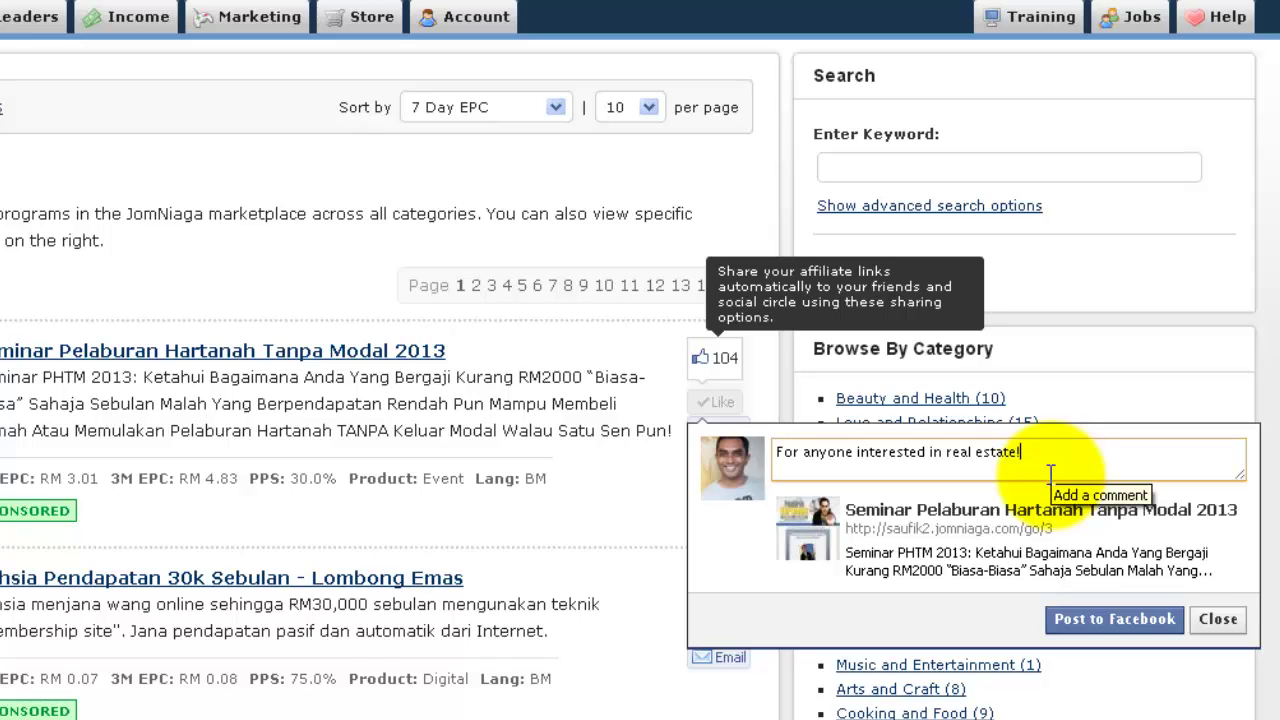
left_click(1100, 624)
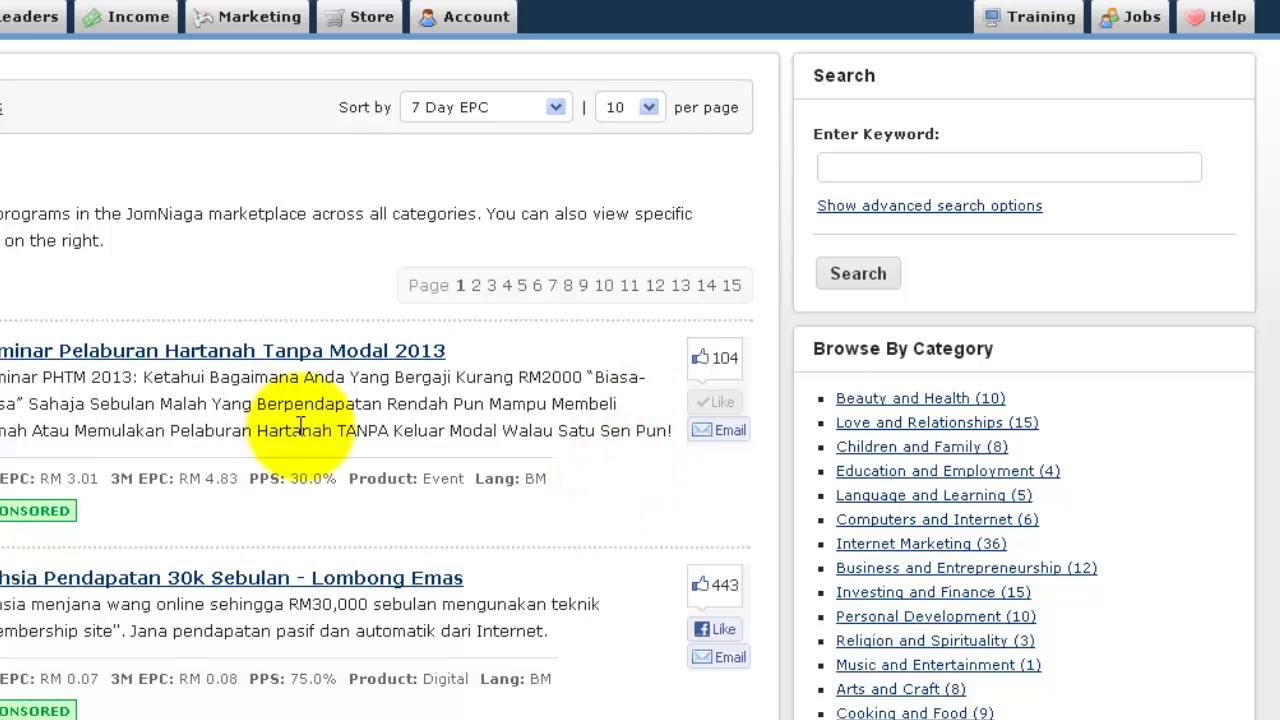
scroll(520, 520, "down", 1)
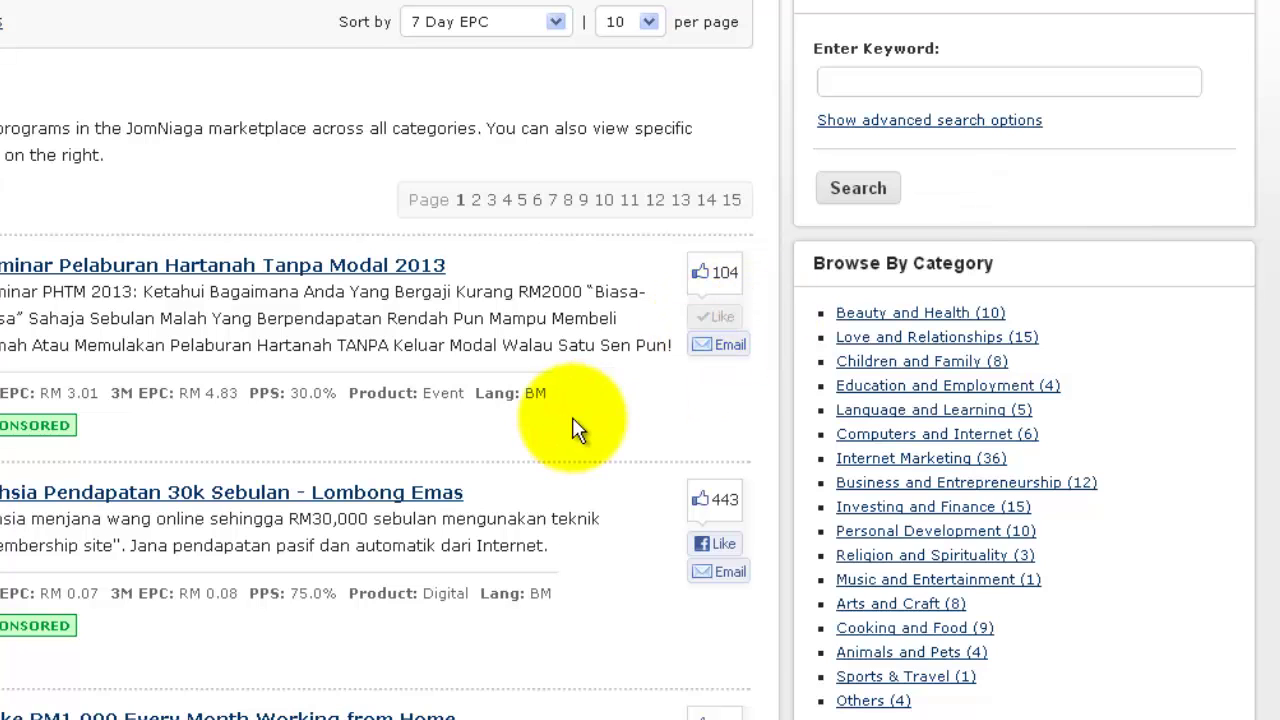
scroll(636, 573, "down", 3)
scroll(636, 573, "down", 10)
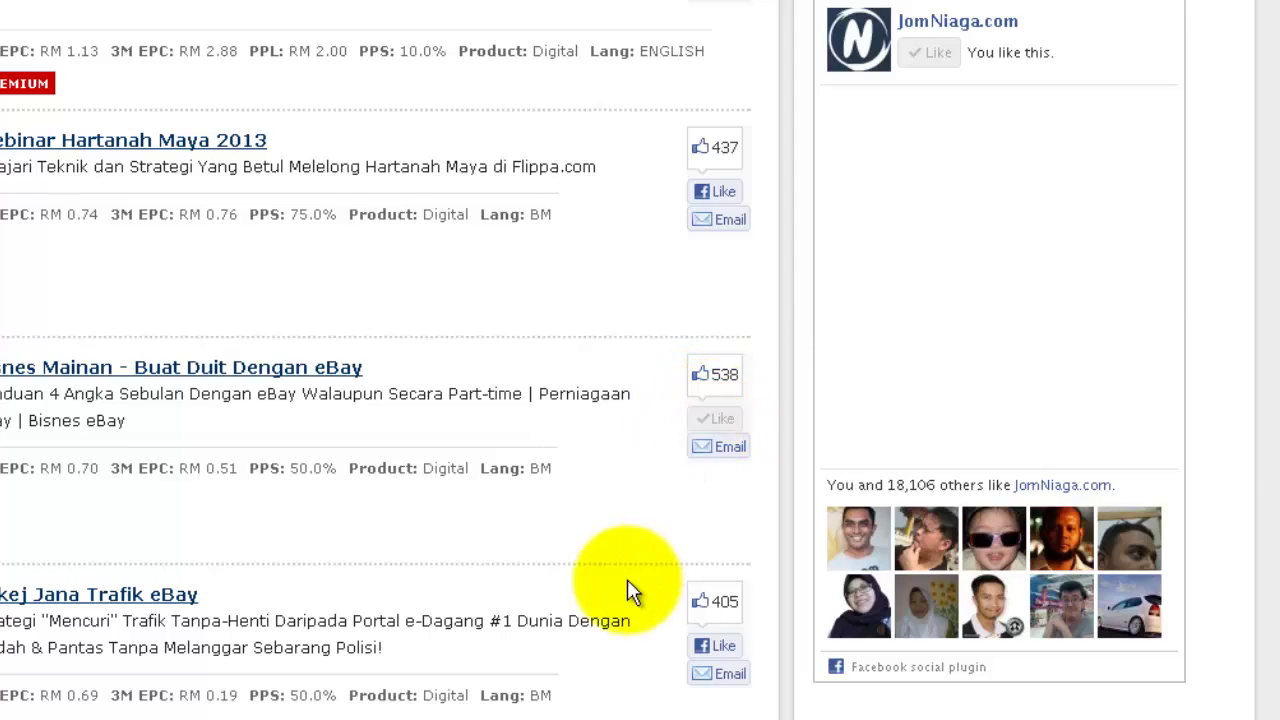
scroll(628, 585, "down", 10)
scroll(675, 668, "down", 7)
scroll(668, 674, "up", 20)
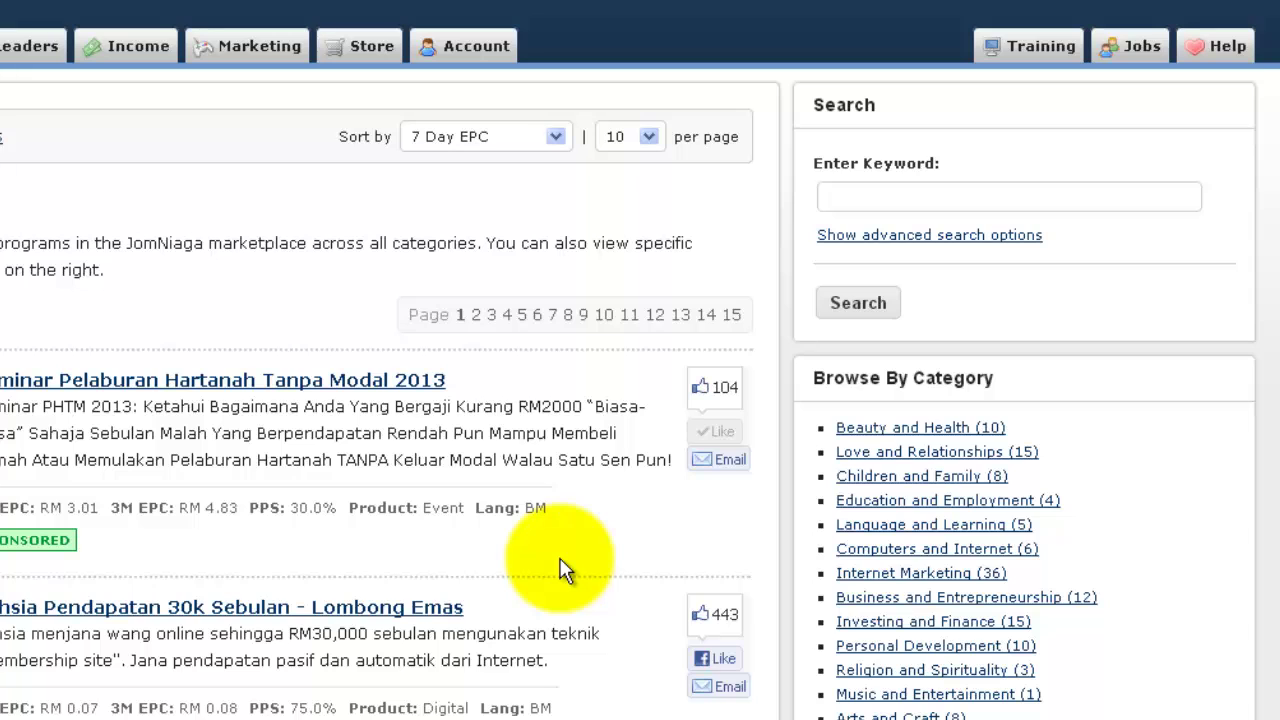
scroll(562, 566, "down", 3)
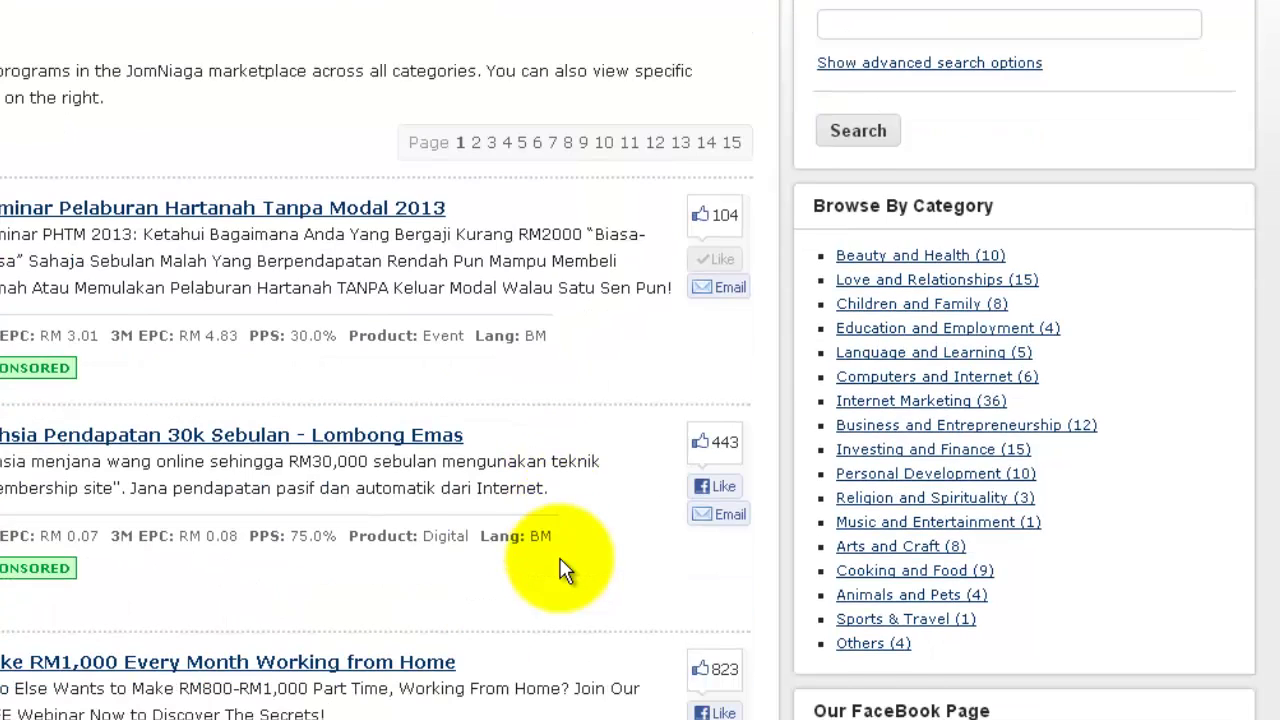
scroll(562, 570, "up", 1)
scroll(562, 570, "down", 4)
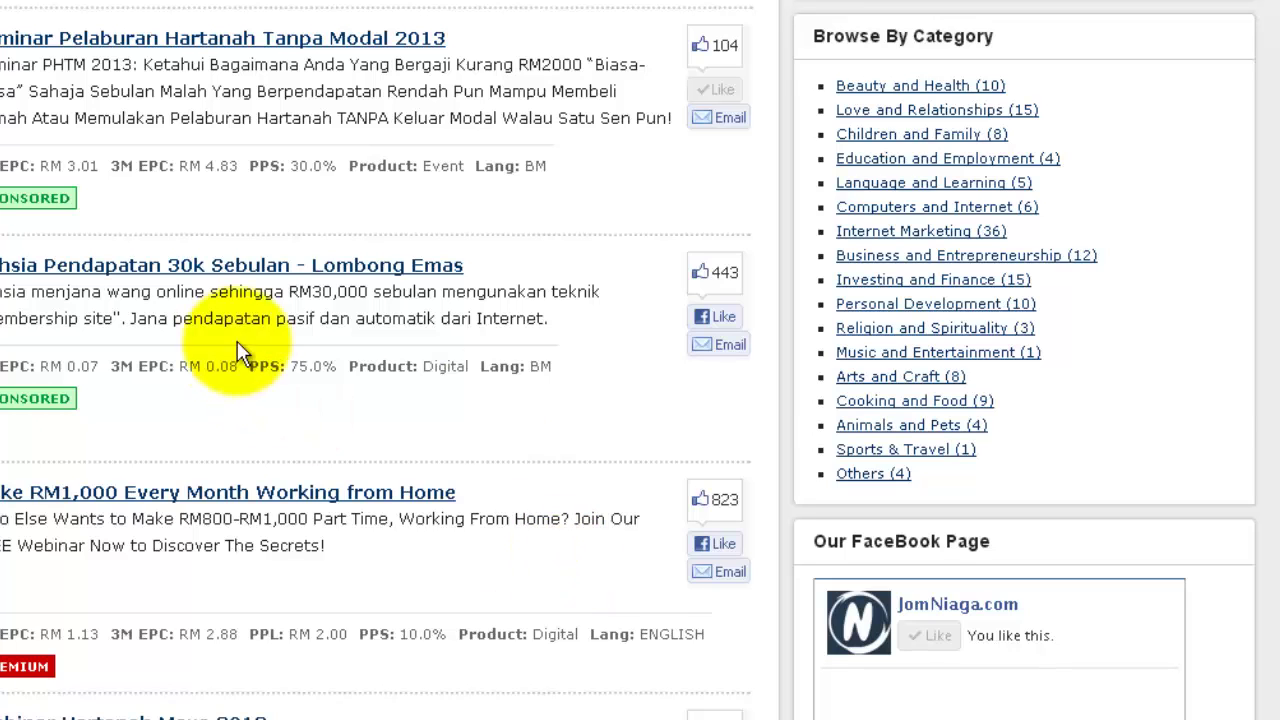
scroll(450, 420, "down", 2)
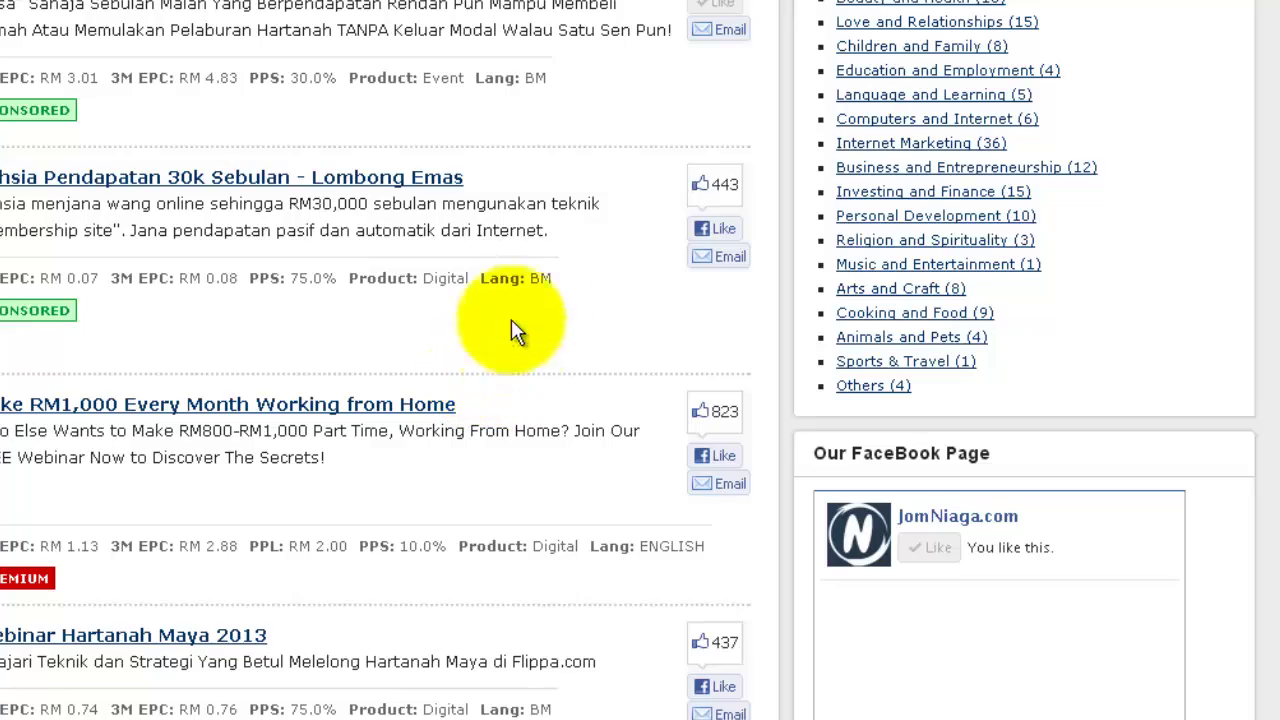
scroll(640, 549, "down", 6)
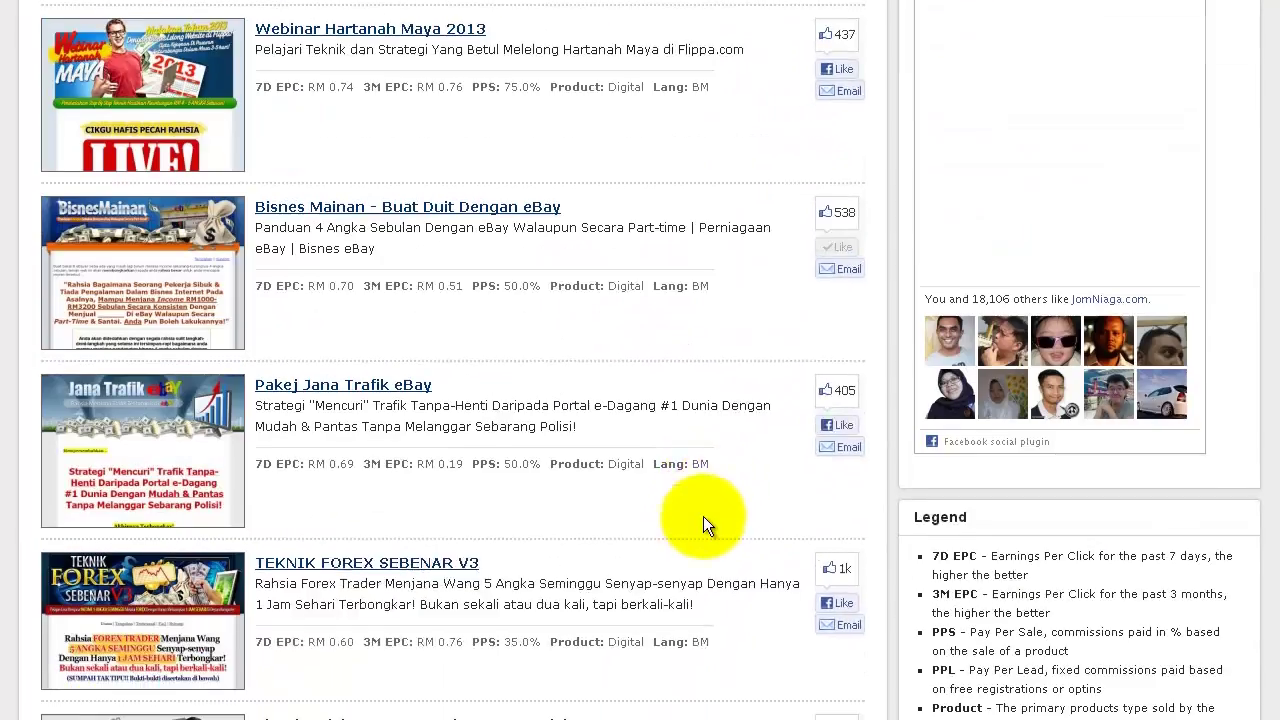
scroll(717, 484, "up", 9)
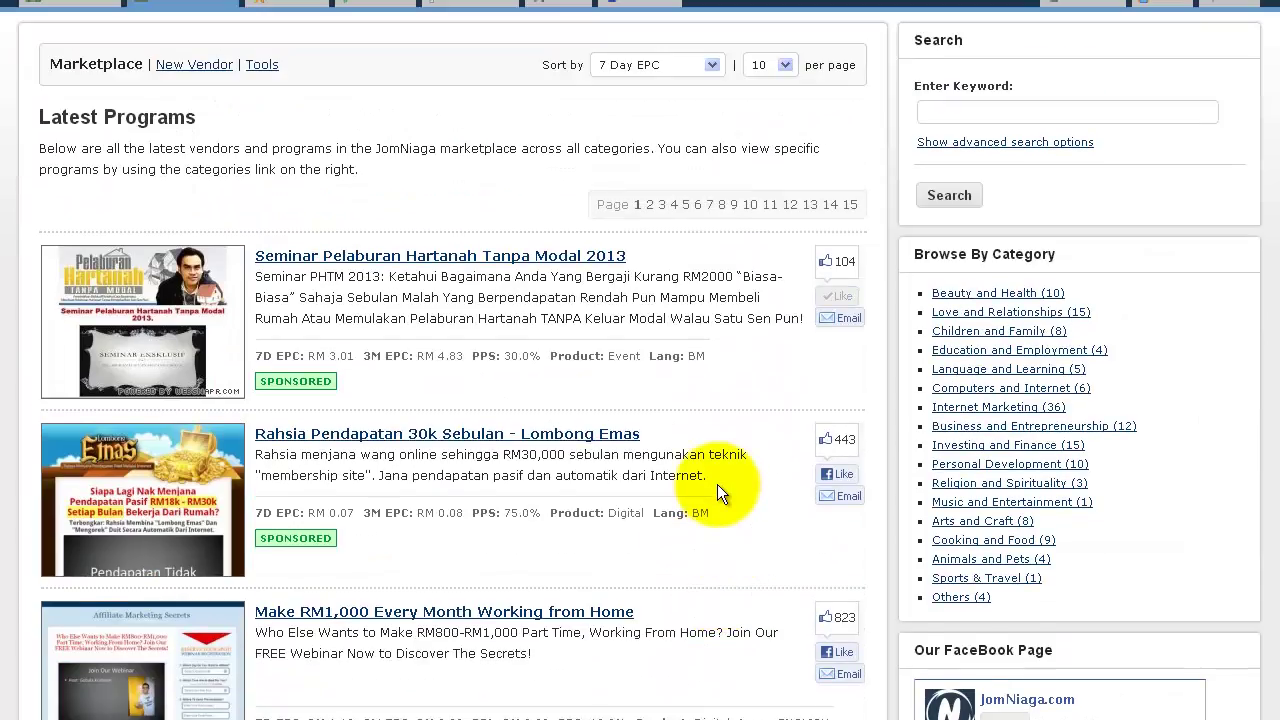
scroll(717, 484, "down", 6)
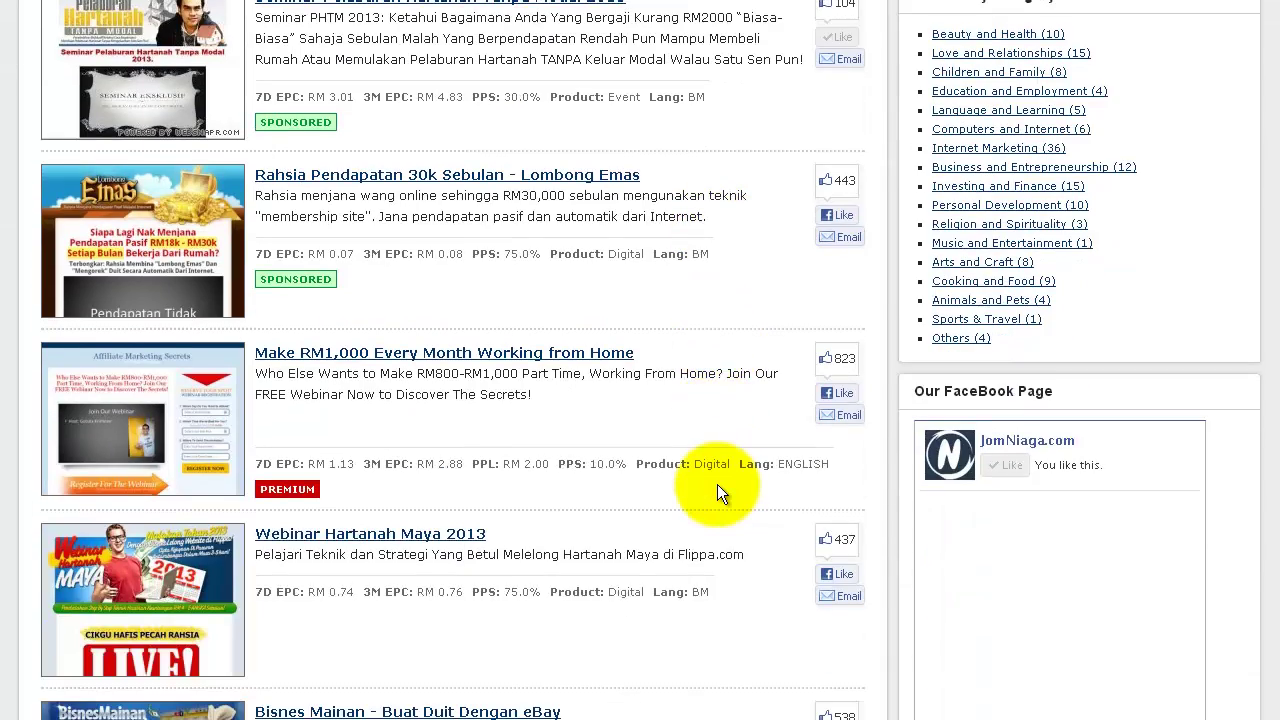
scroll(757, 677, "up", 6)
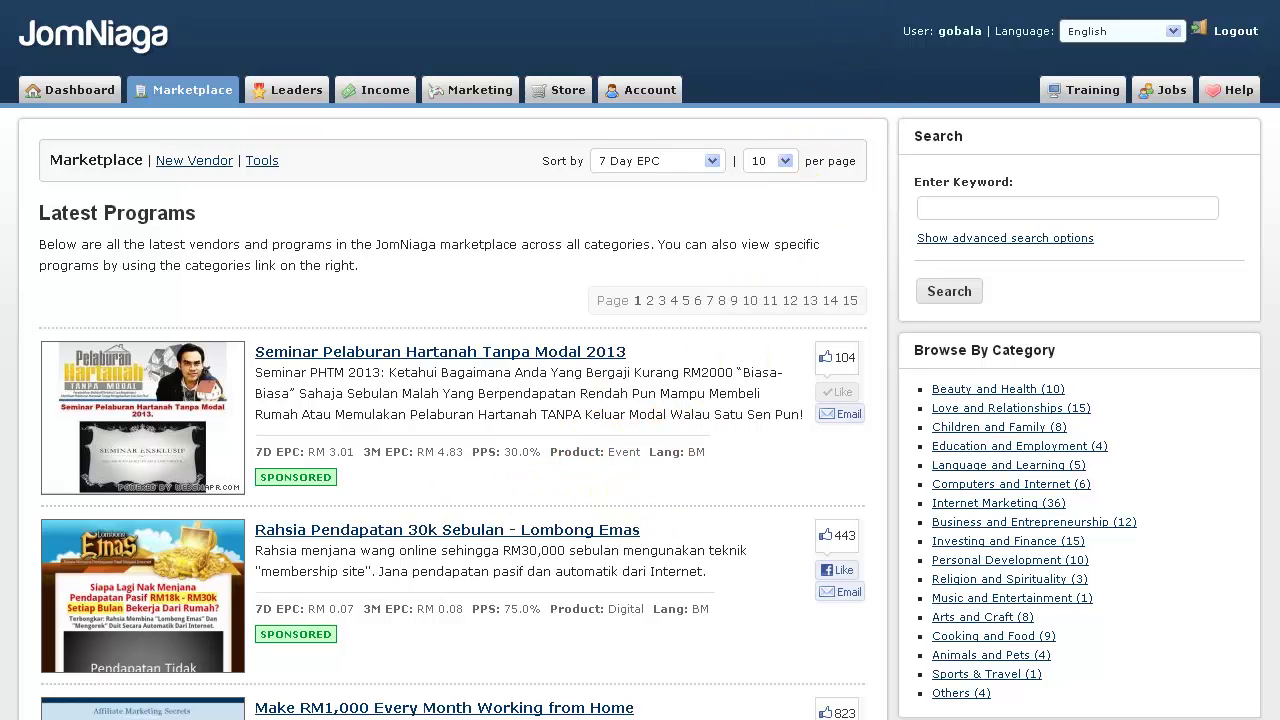
In Facebook, go to your profile timeline and scroll to the 'For anyone interested in real estate!' post
key("ctrl+Tab")
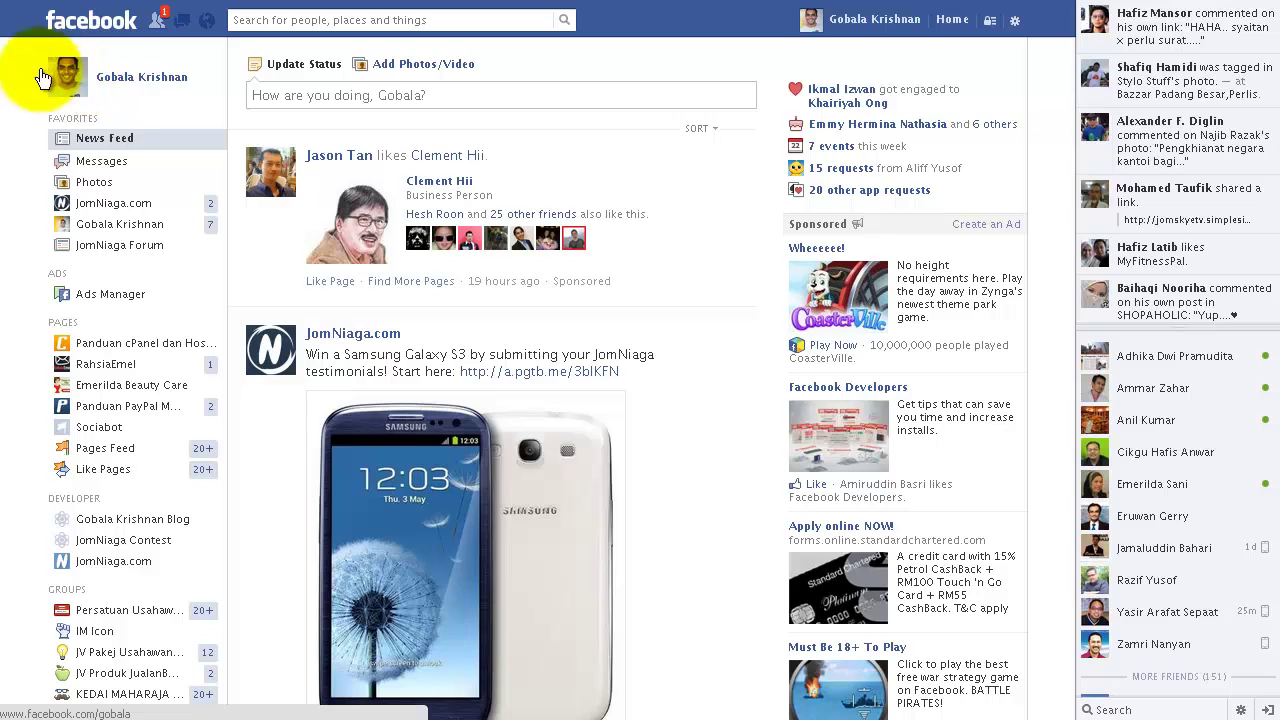
left_click(125, 78)
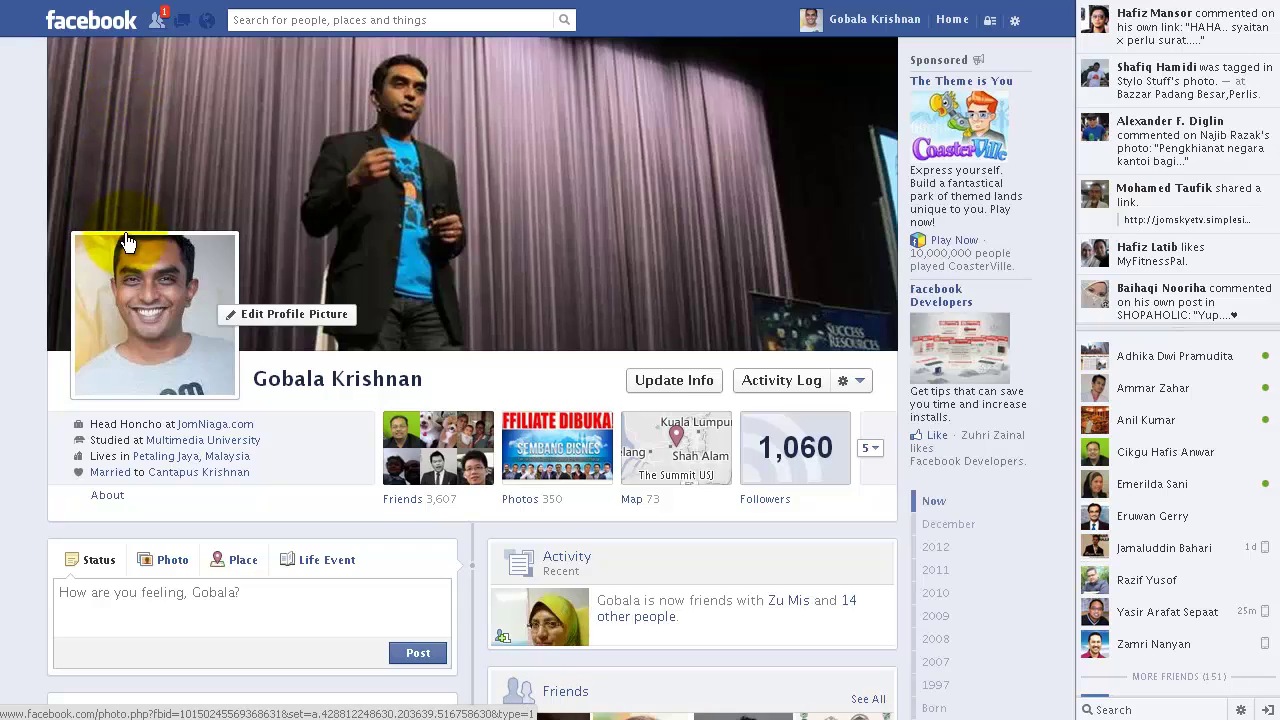
scroll(122, 237, "down", 4)
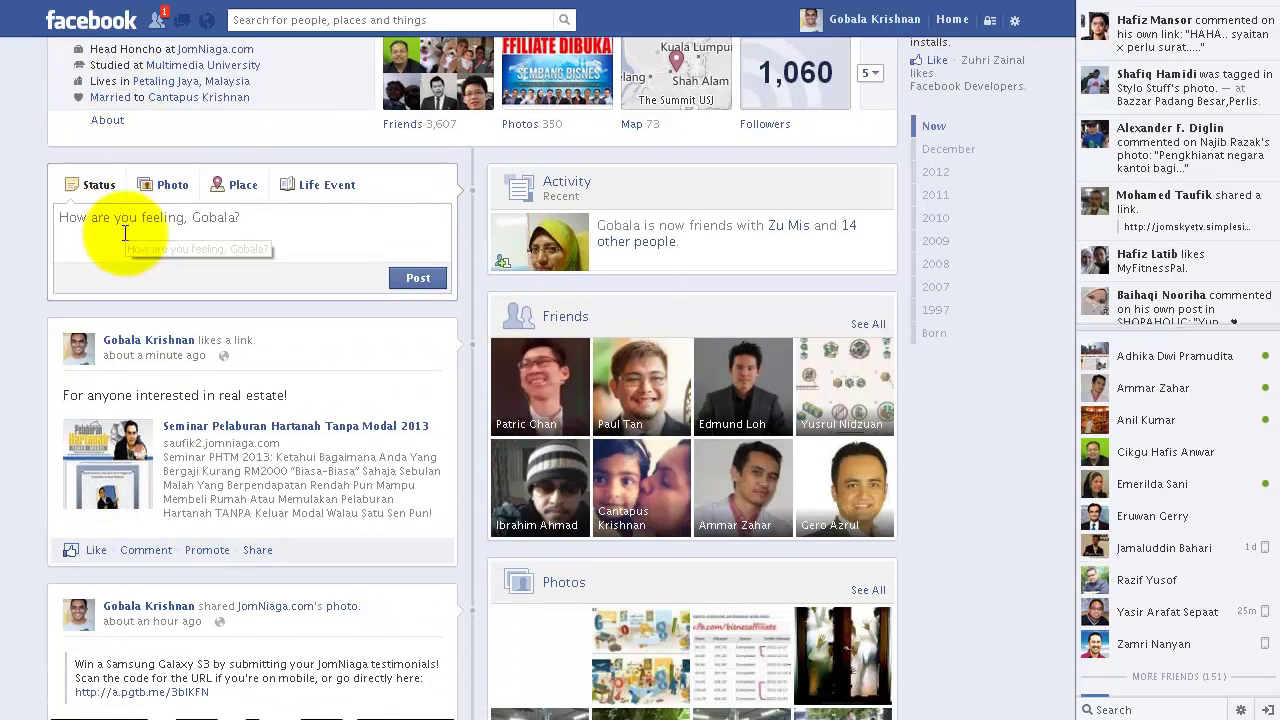
scroll(123, 242, "down", 1)
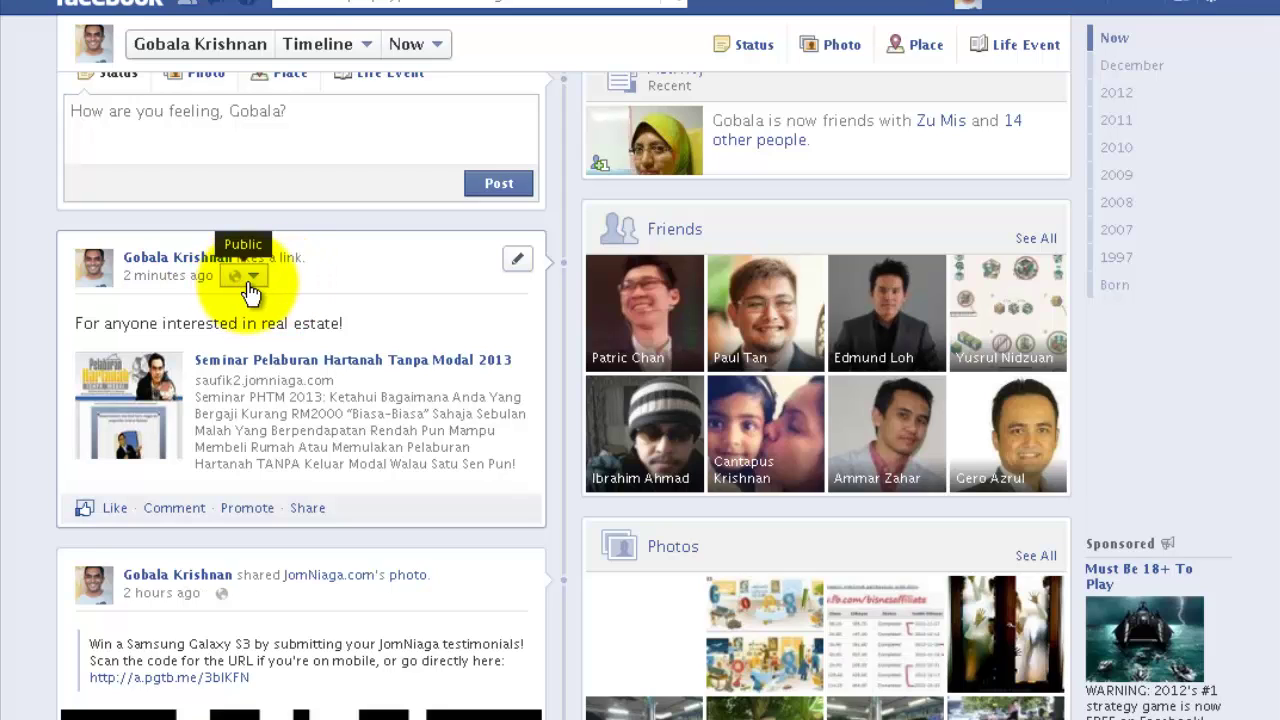
left_click(249, 289)
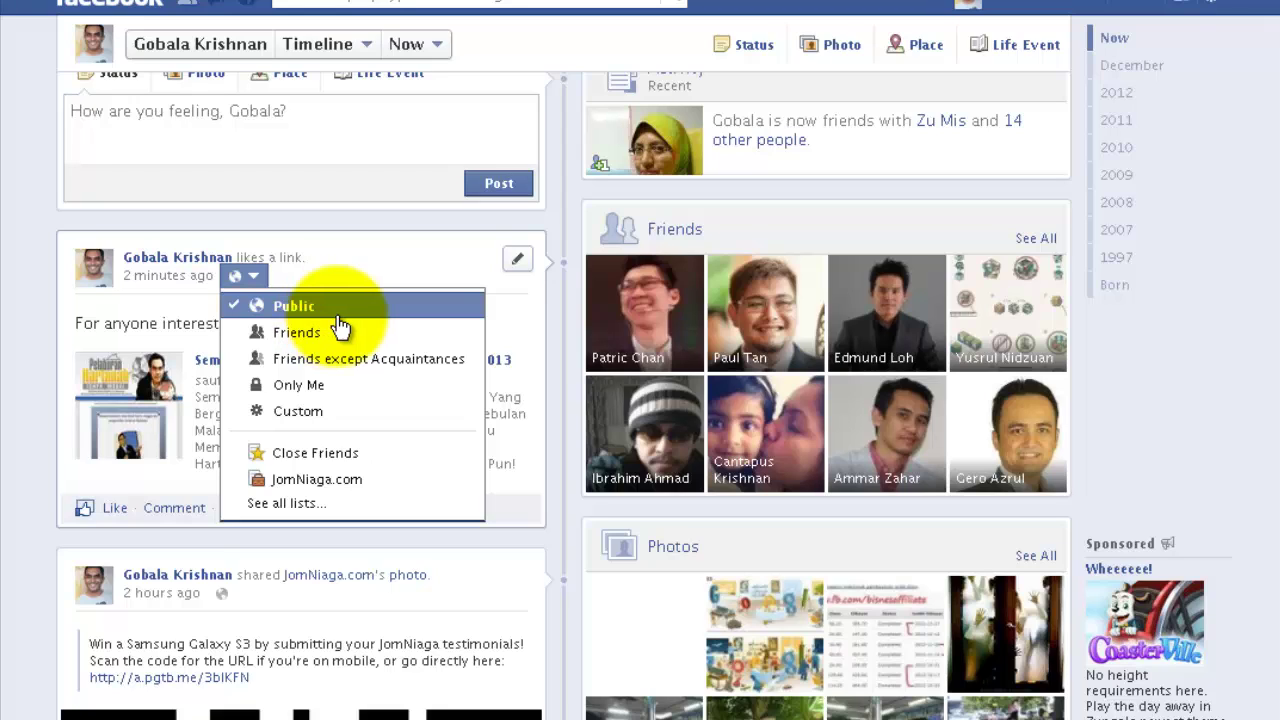
left_click(30, 455)
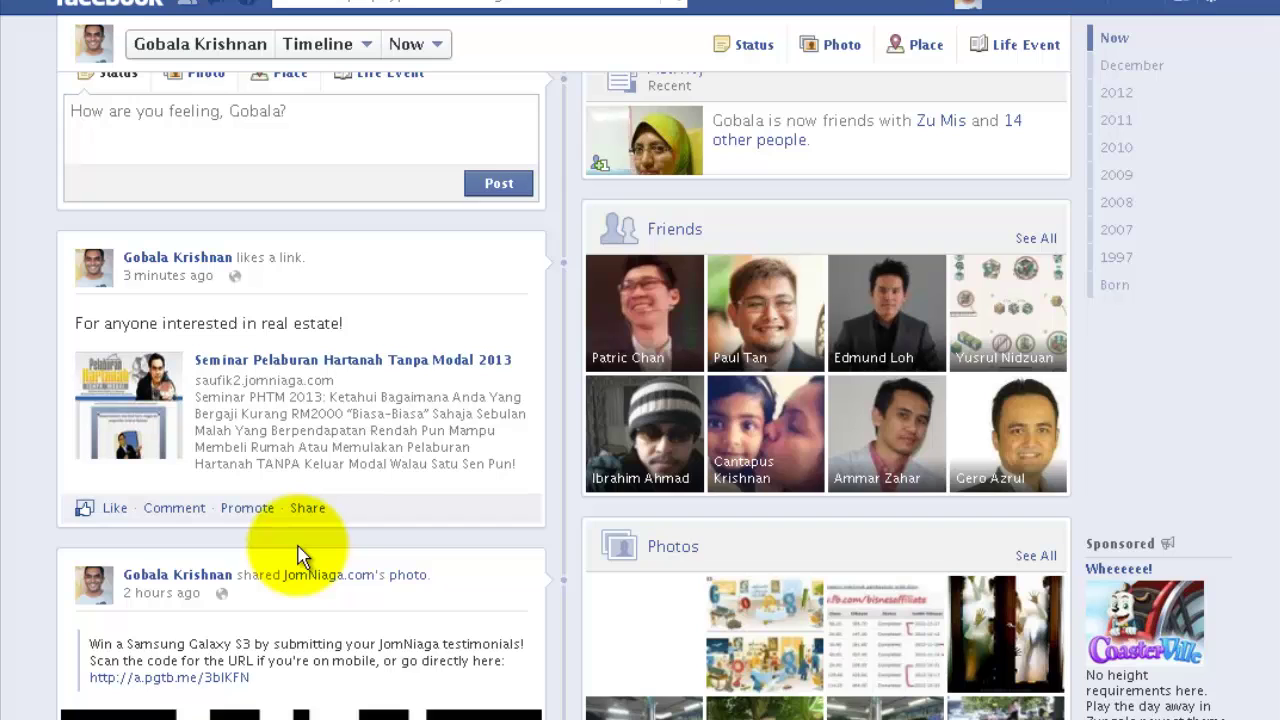
left_click(248, 512)
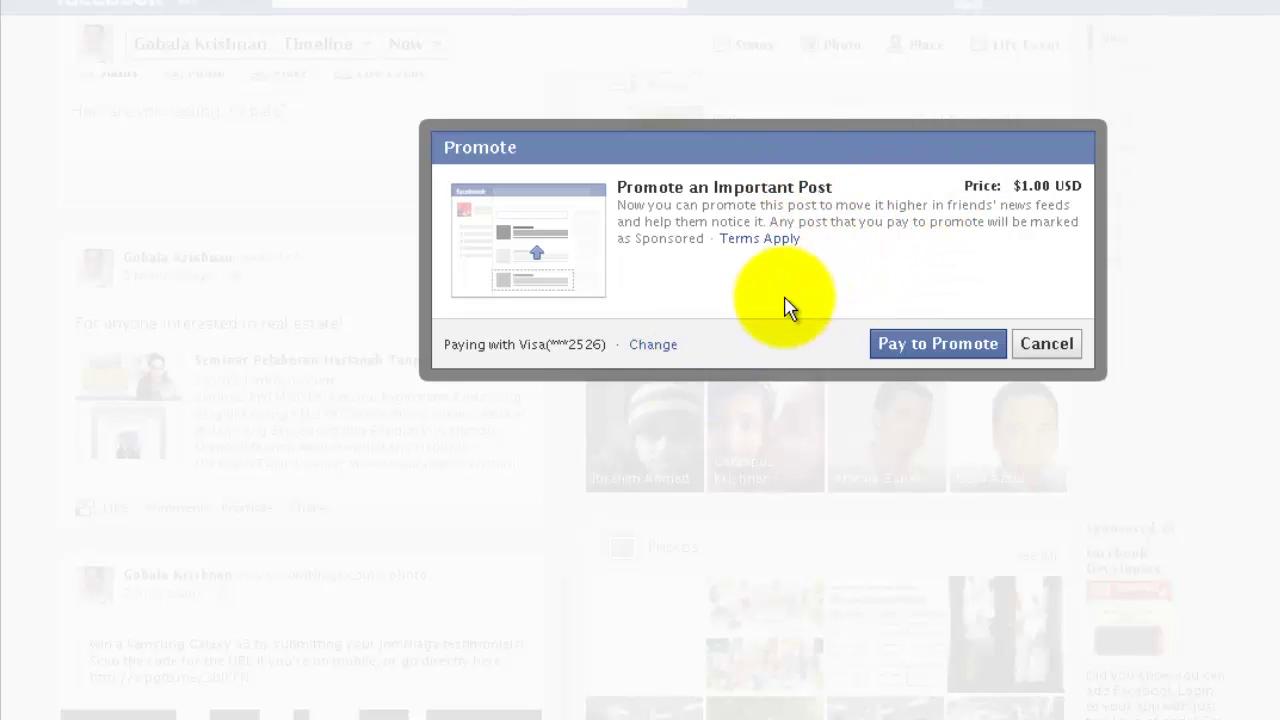
left_click_drag(598, 344, 445, 358)
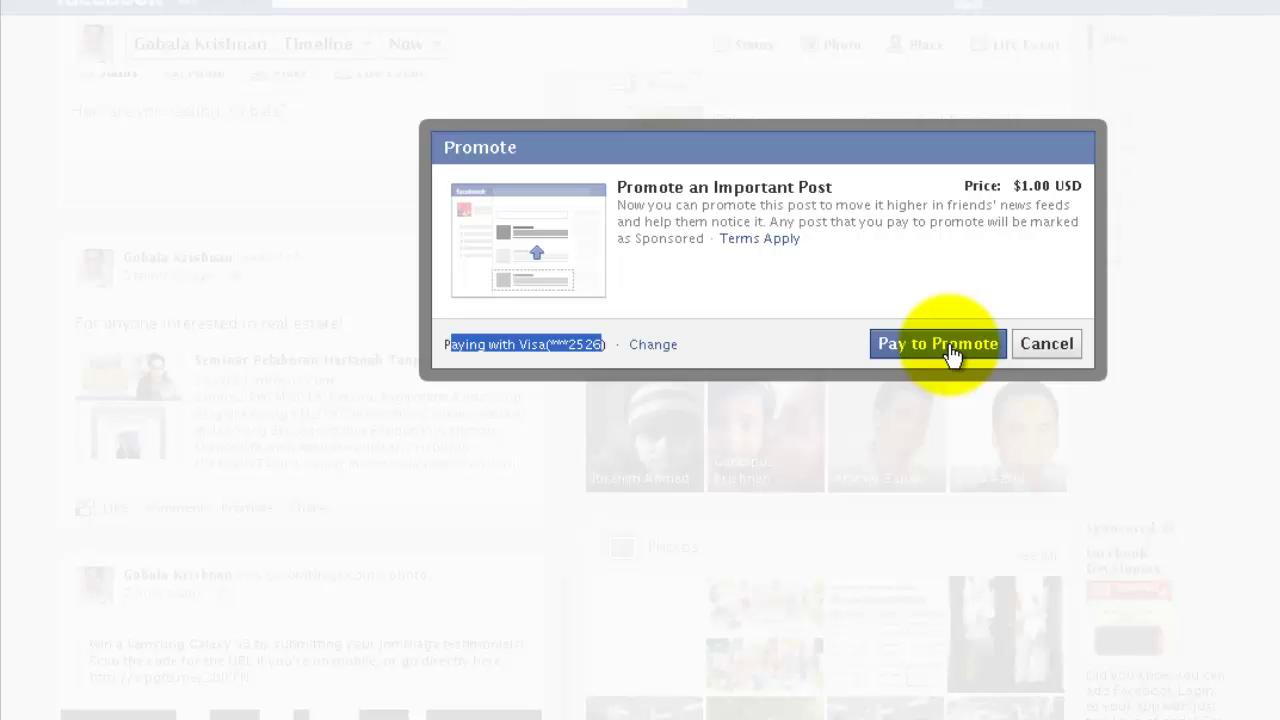
left_click(1054, 350)
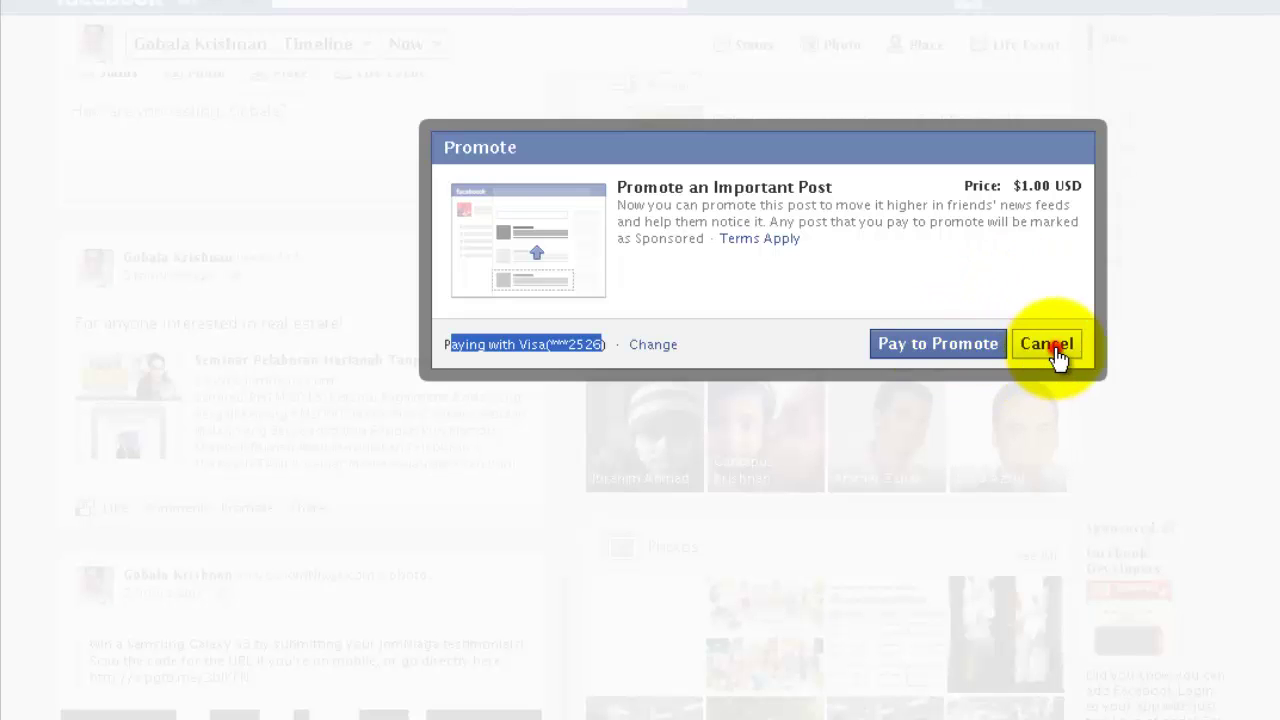
scroll(118, 452, "down", 1)
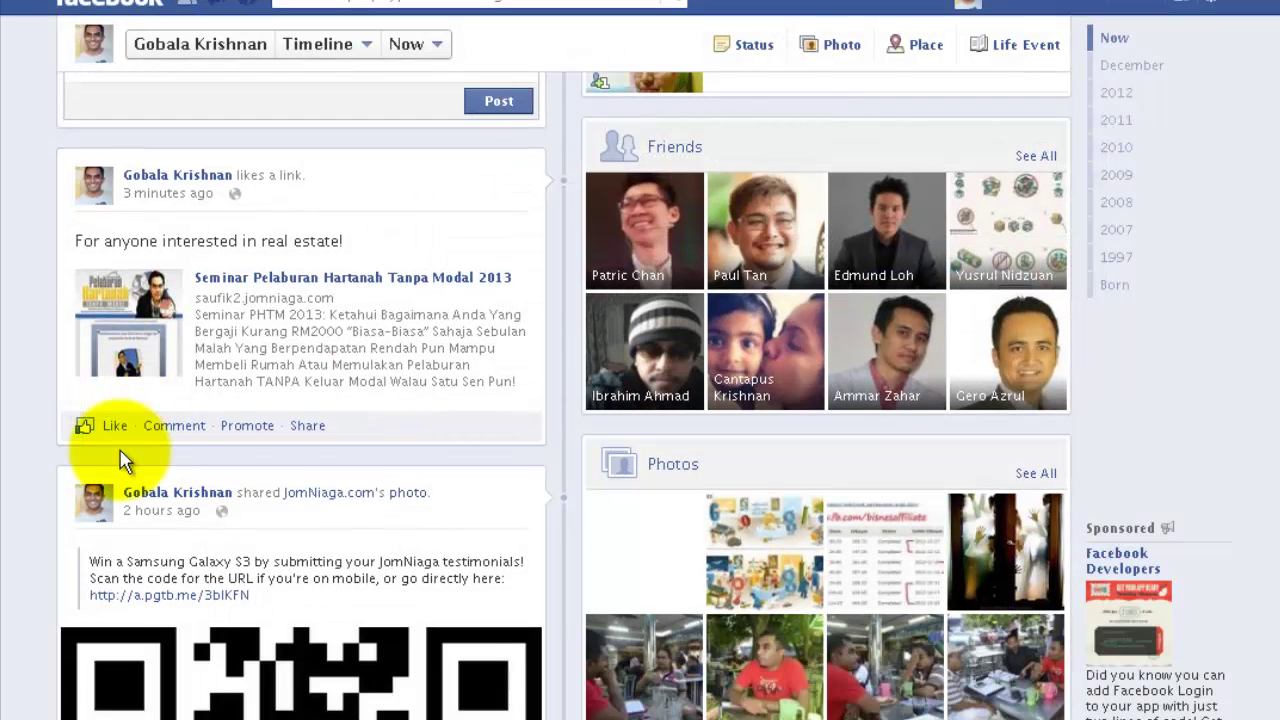
scroll(120, 460, "up", 1)
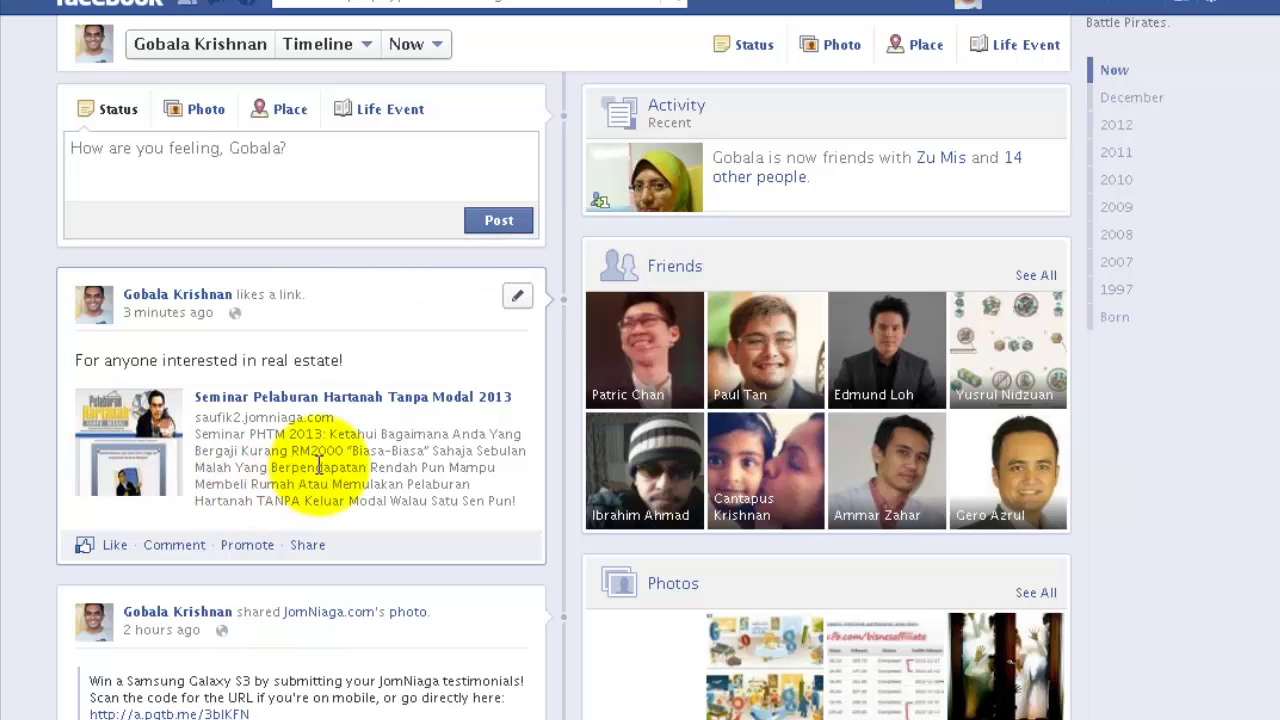